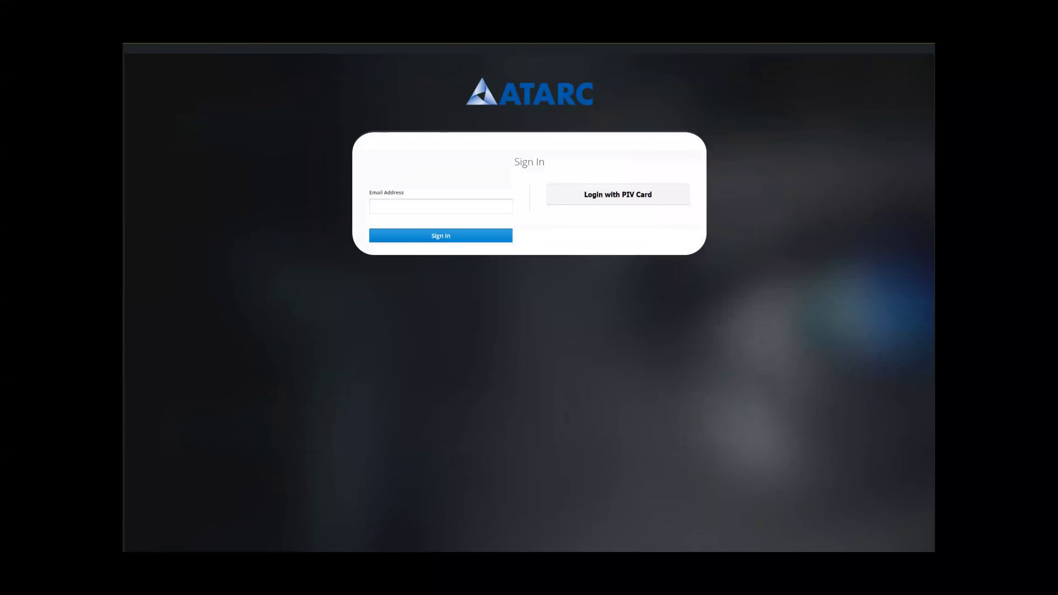
- Sign in with the user's email address and the YubiKey5 FIDO2 security key PIN
left_click(441, 206)
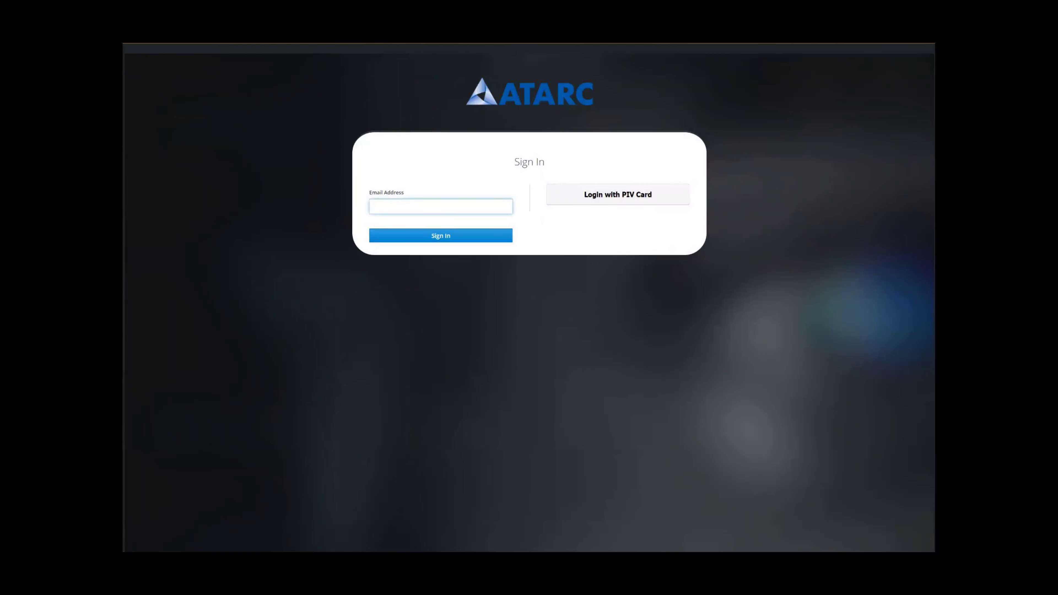
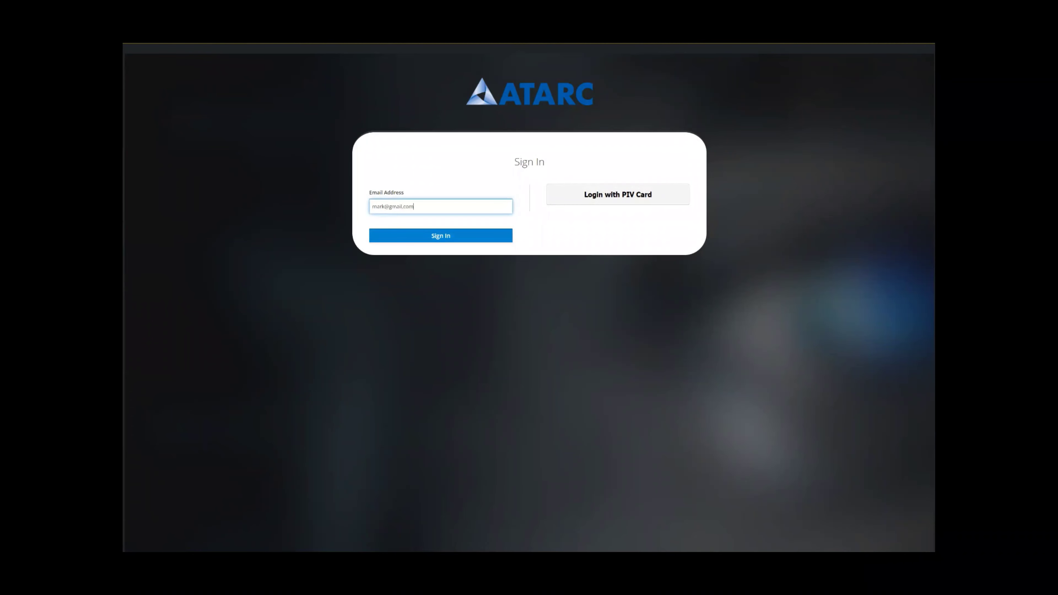
key("Return")
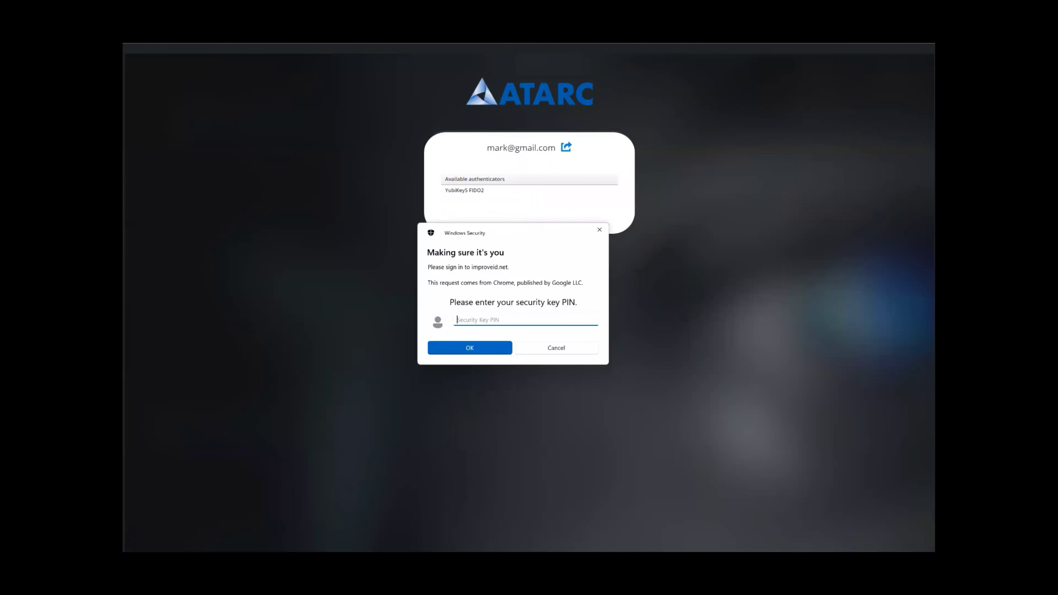
type("••••••••")
key("Return")
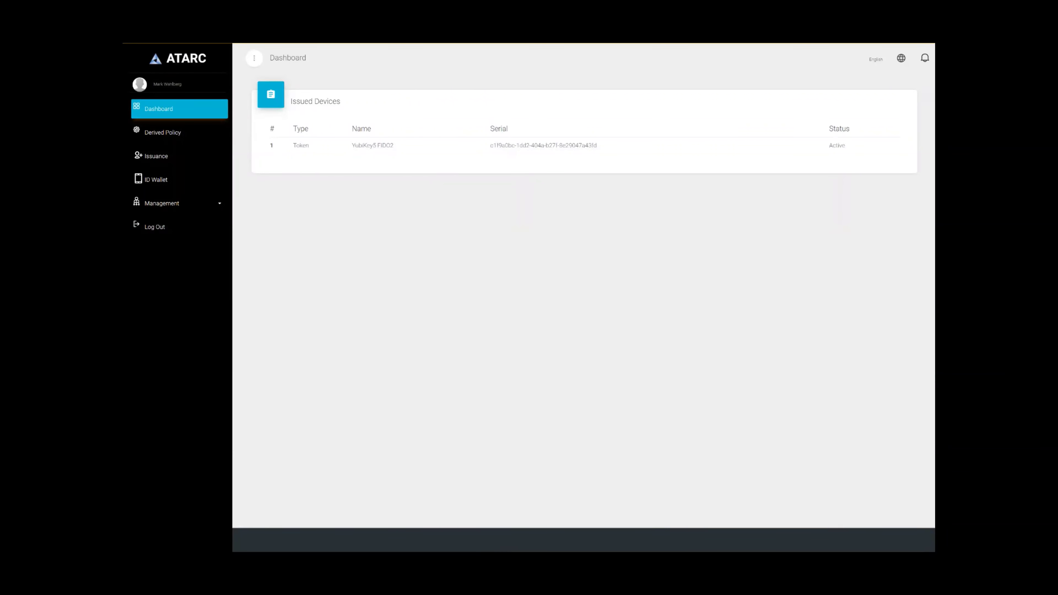
- Go to Management > Identity Devices and view the YubiKey5 card's Actions list, including Suspend
left_click(162, 203)
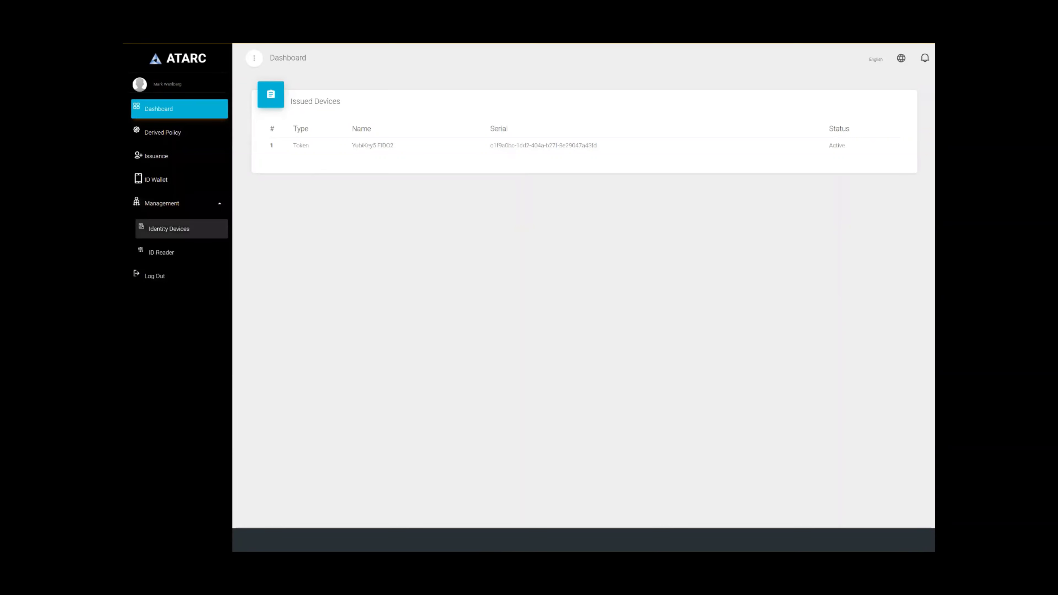
left_click(168, 229)
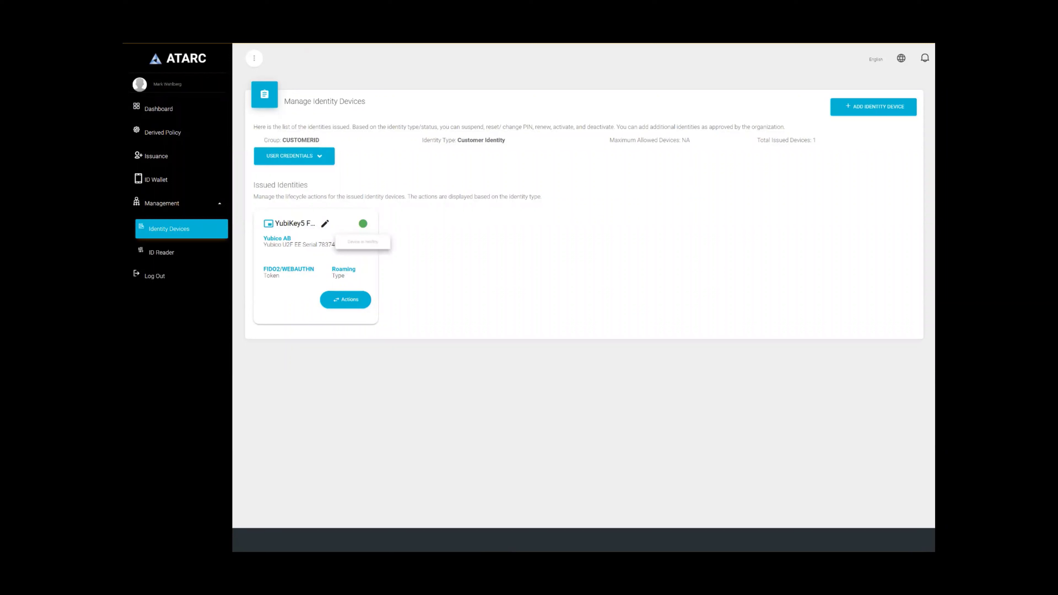
left_click(346, 299)
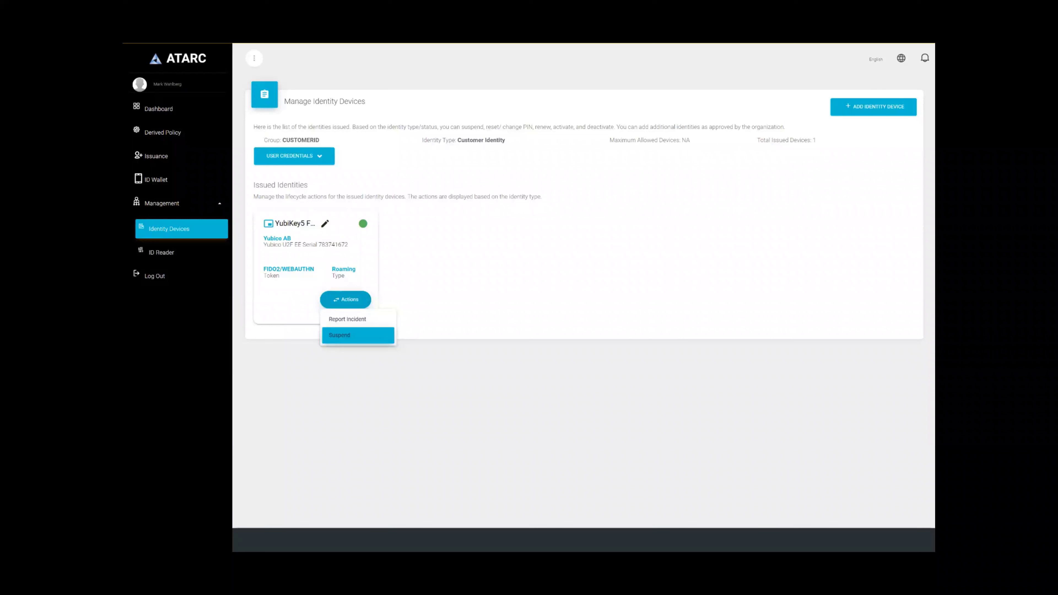
key("Escape")
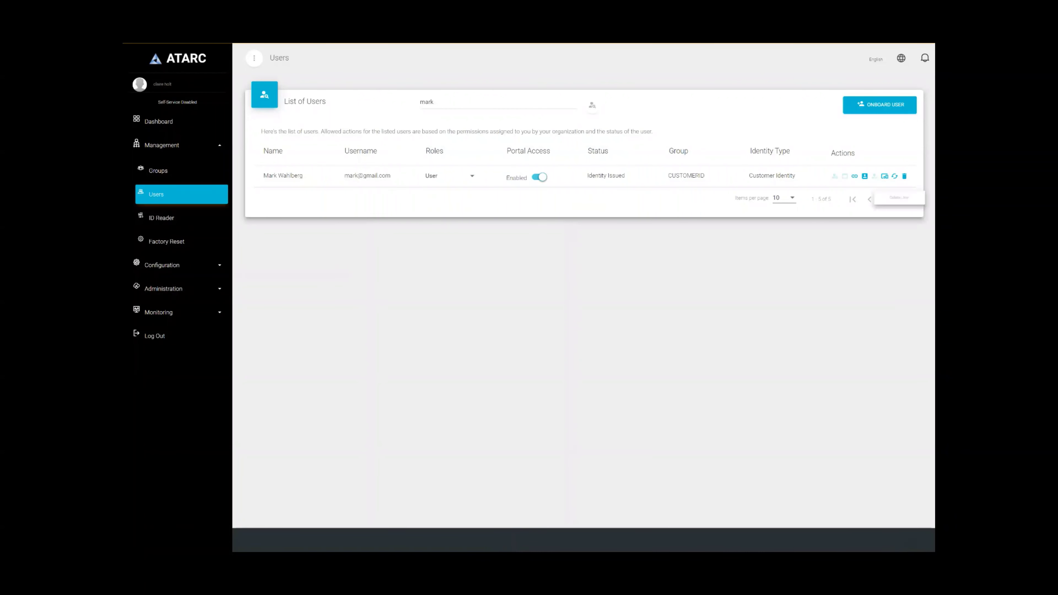
- Reactivate the user's suspended YubiKey5 FIDO2 device from its Identity Lifecycle page, confirming YES
left_click(896, 175)
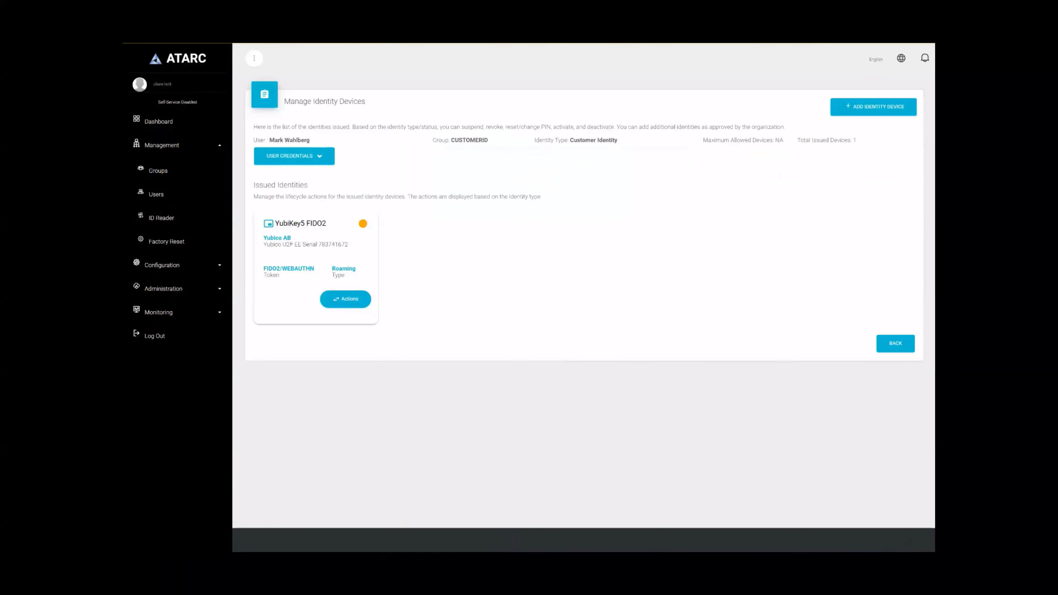
left_click(346, 299)
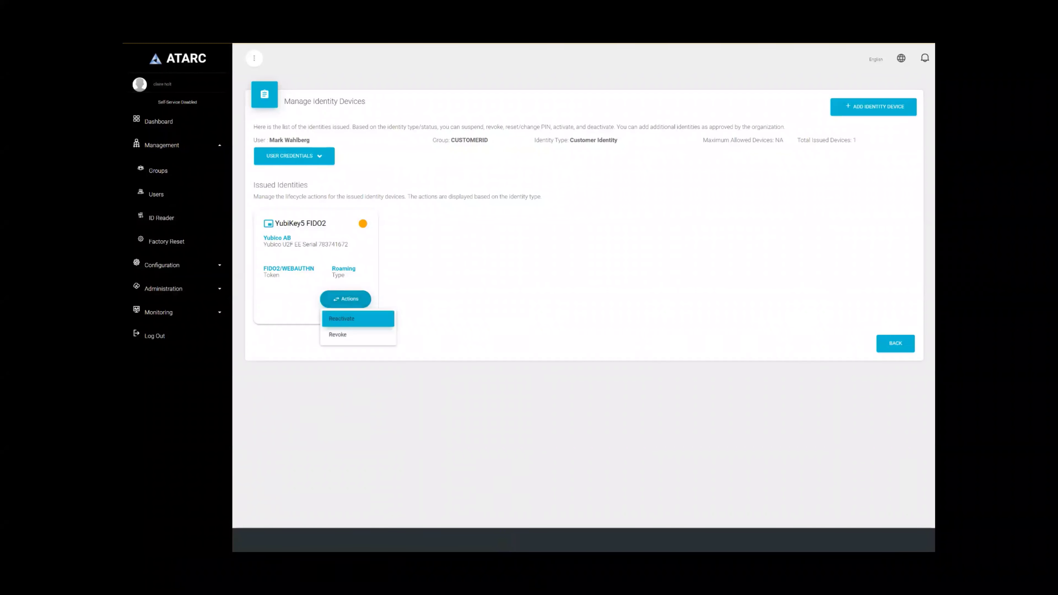
left_click(358, 319)
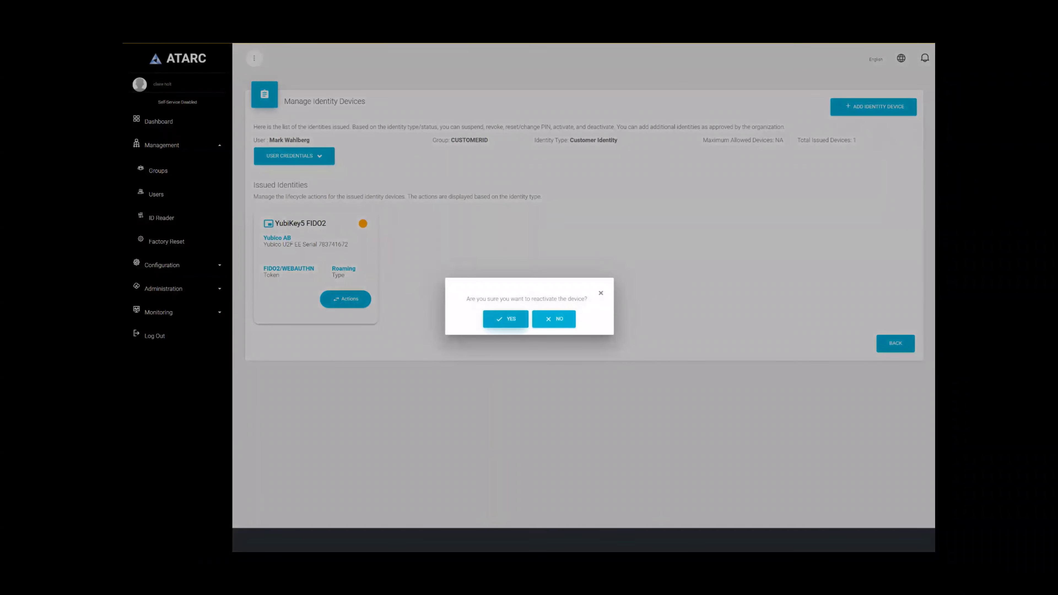
left_click(506, 319)
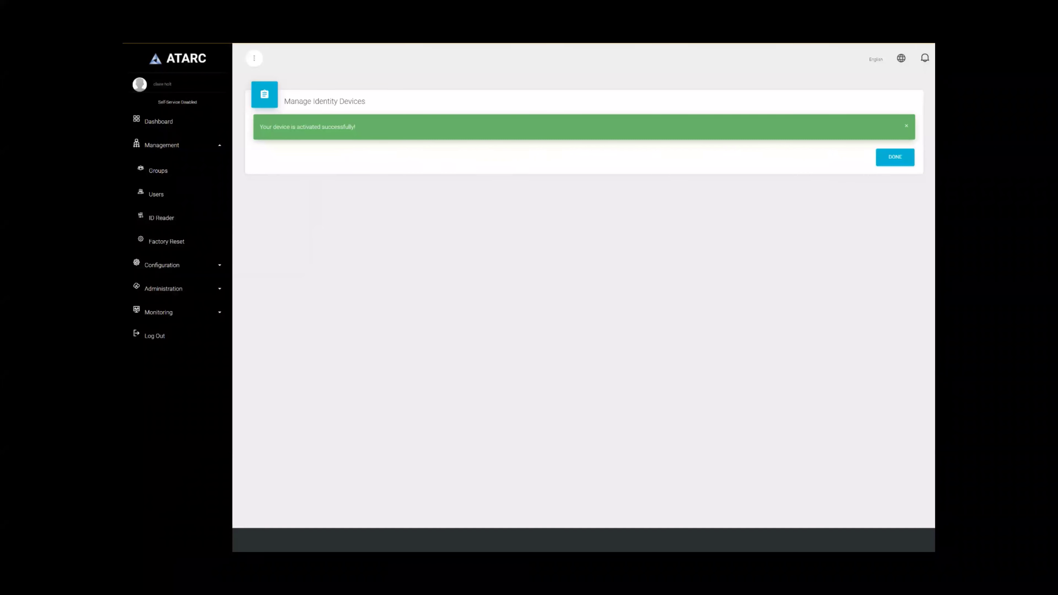
mouse_move(363, 224)
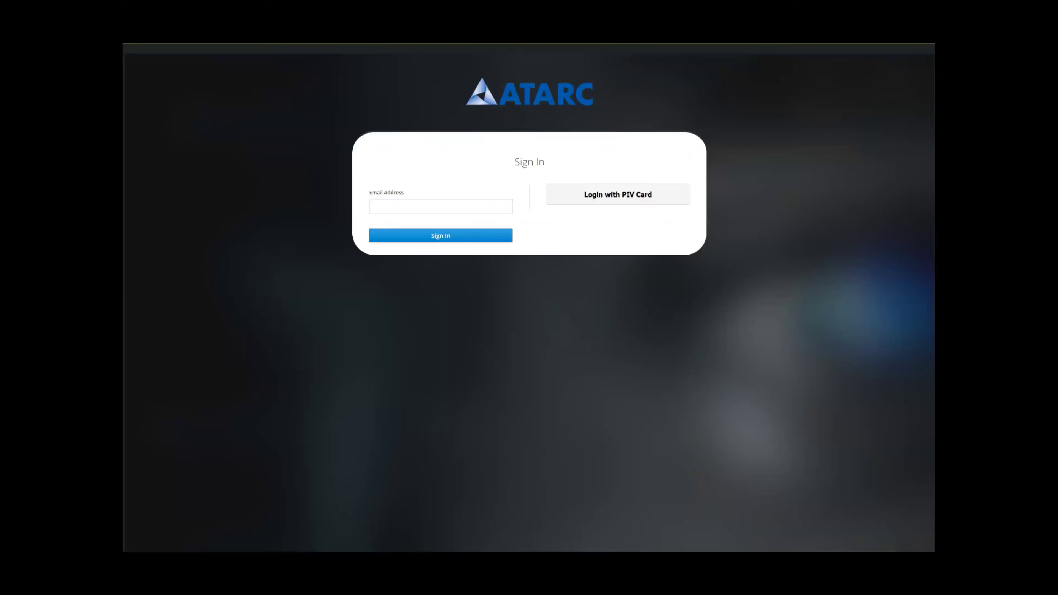
- Sign in again with the user's email address and the reactivated security key's PIN
left_click(440, 207)
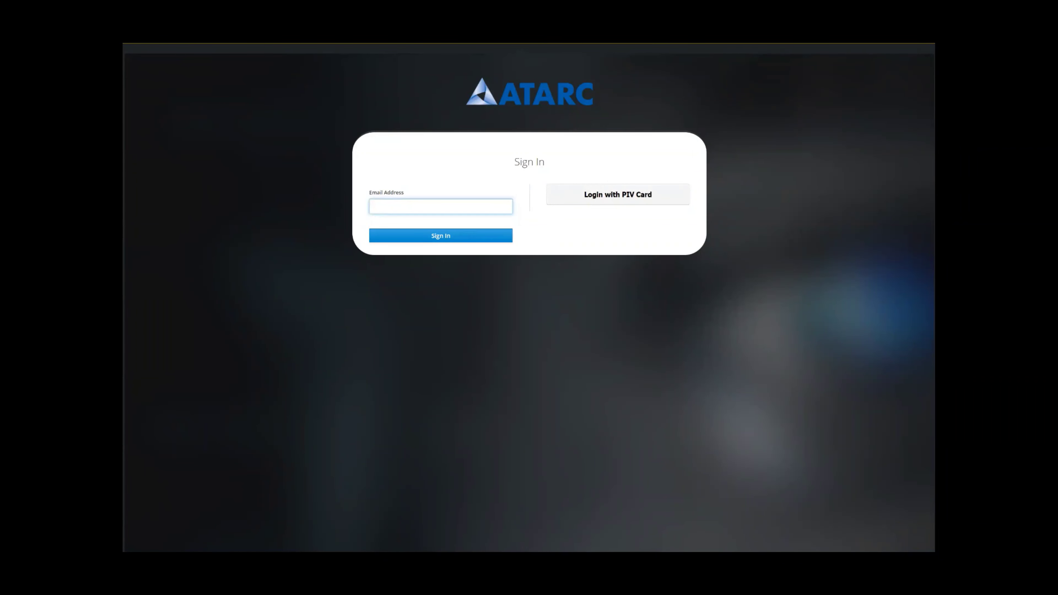
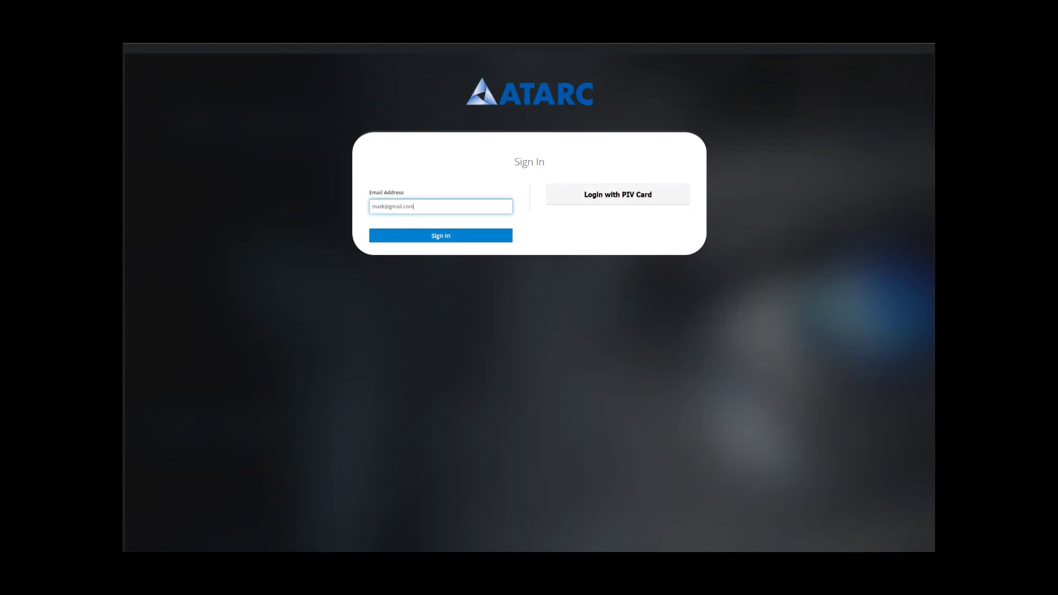
key("Return")
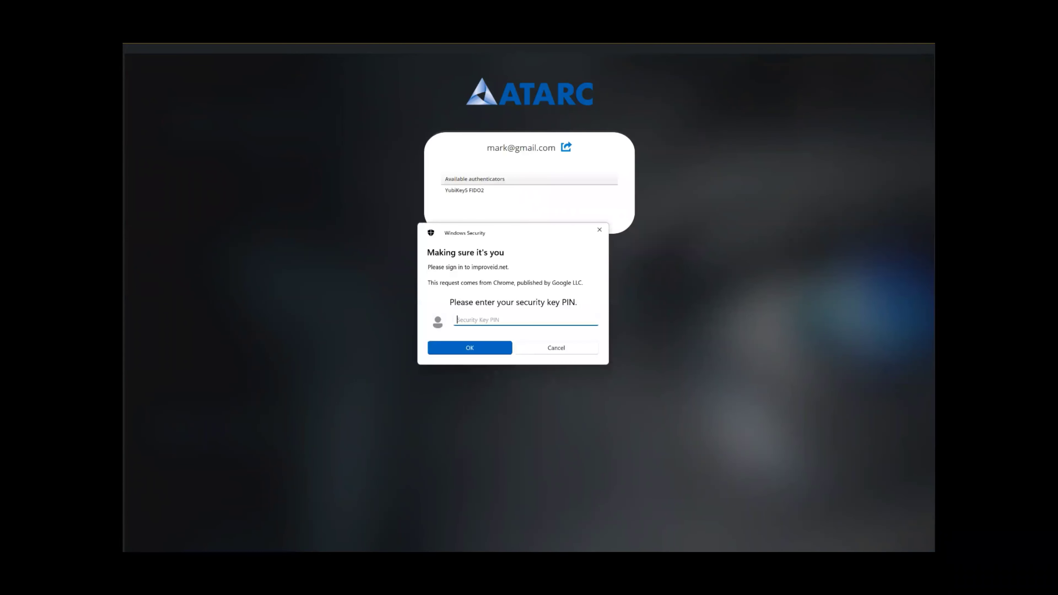
type("••••••••")
key("Return")
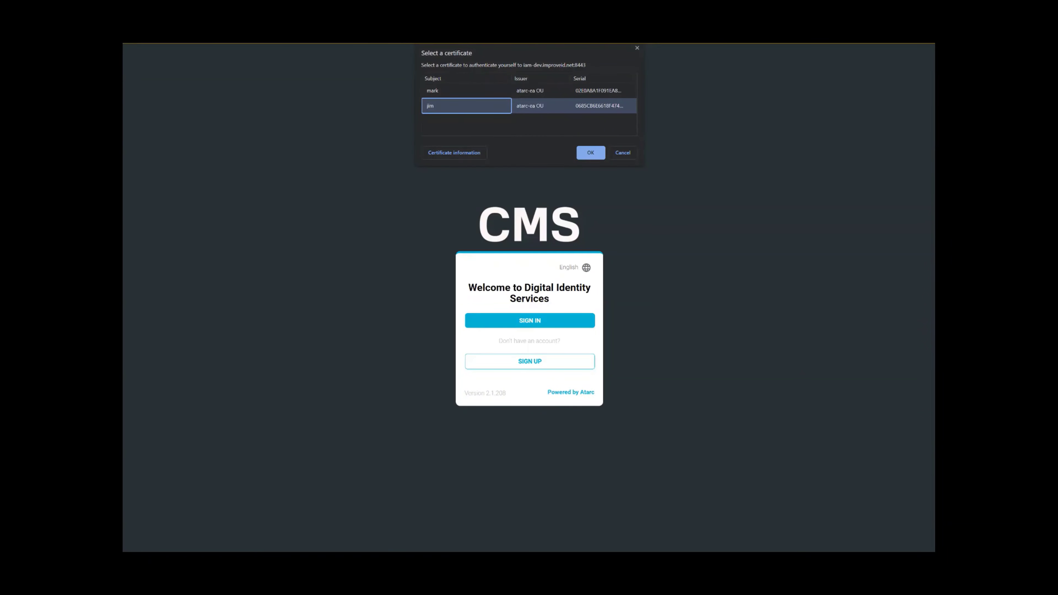
- Sign in to CMS with the PIV certificate and smart card PIN, then show the IDEMIA PIV V8.1 card's actions
key("Return")
type("*******")
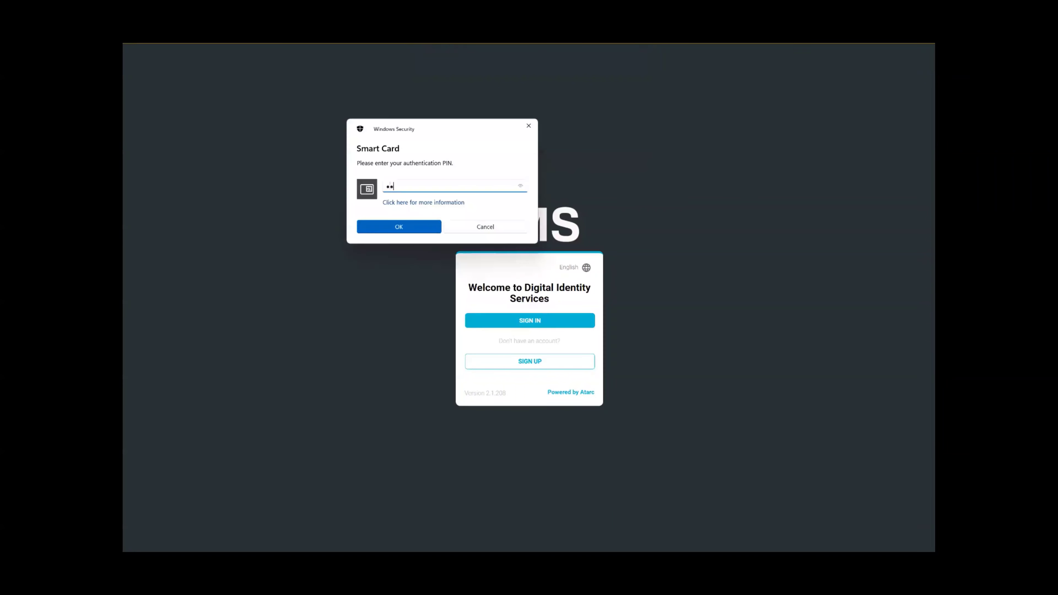
type("*")
key("Return")
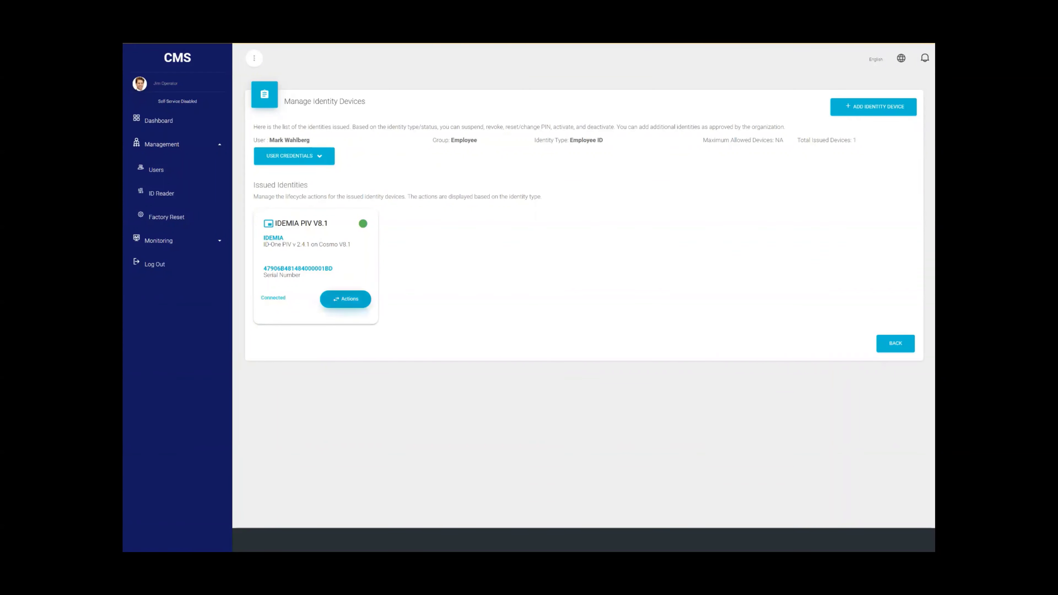
left_click(346, 299)
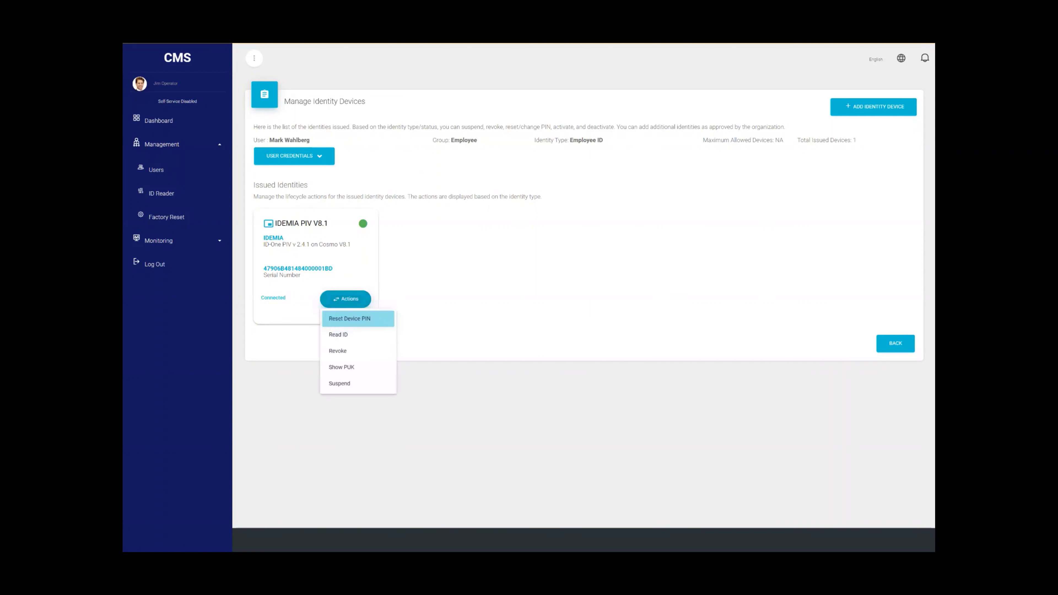
key("Down")
key("Down")
key("Down")
key("Down")
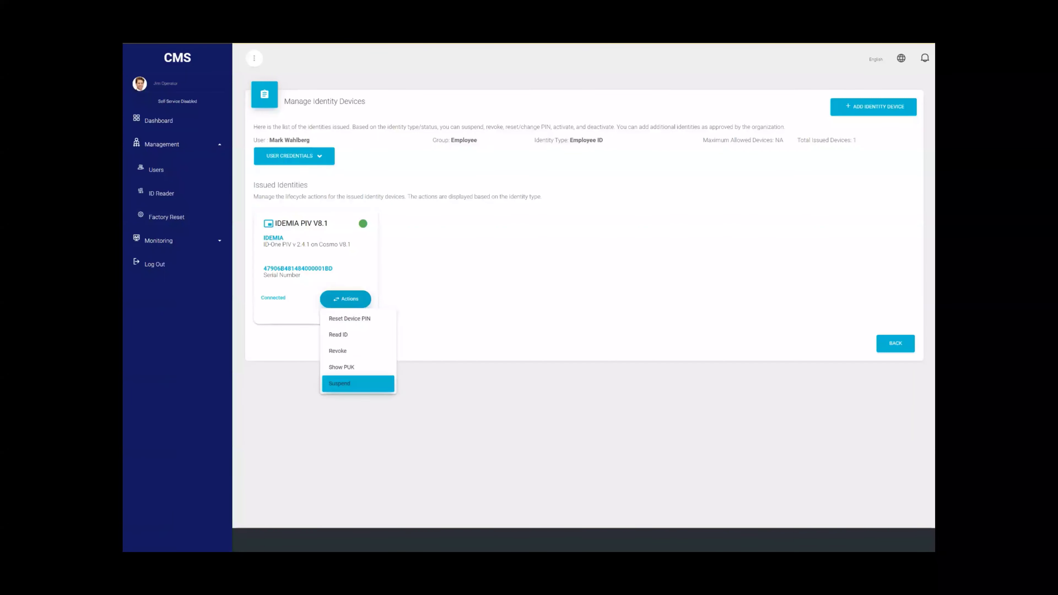
- Suspend the IDEMIA PIV V8.1 card with reason On Leave, confirming with OK and DONE
key("Return")
key("Down")
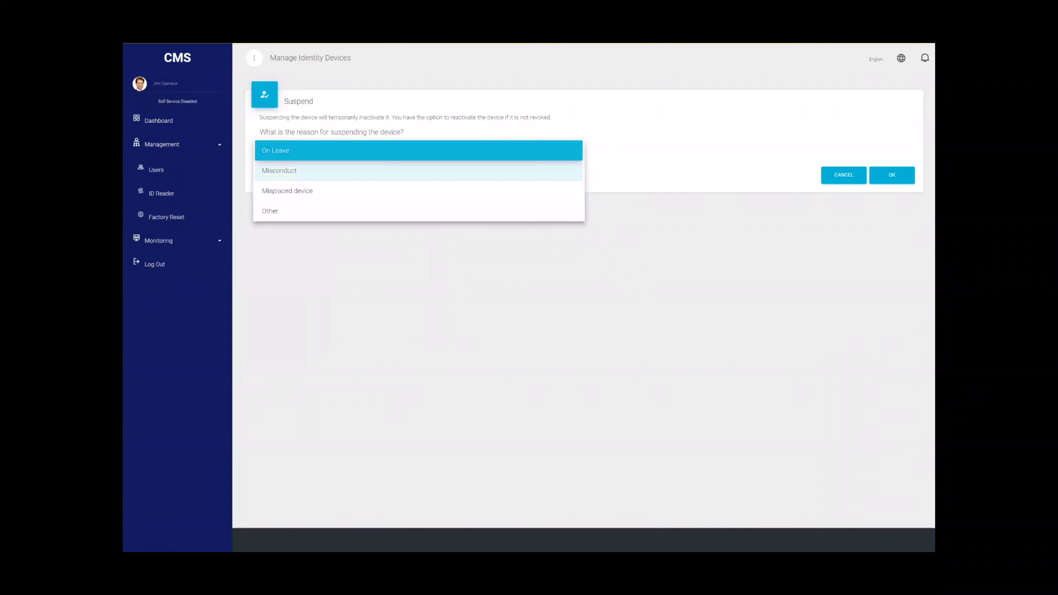
key("Down")
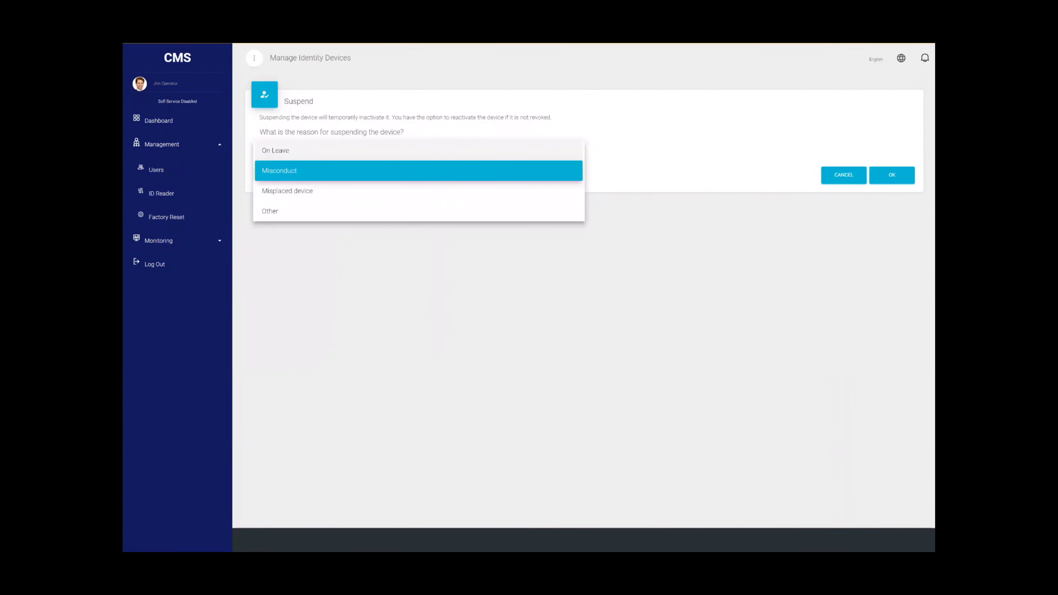
key("Up")
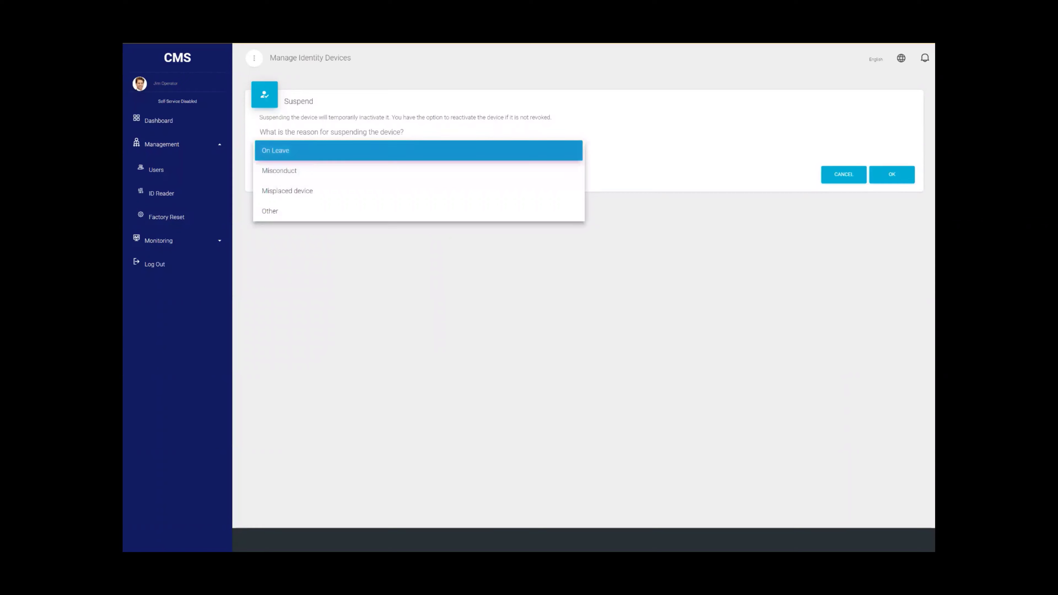
key("Return")
key("Tab")
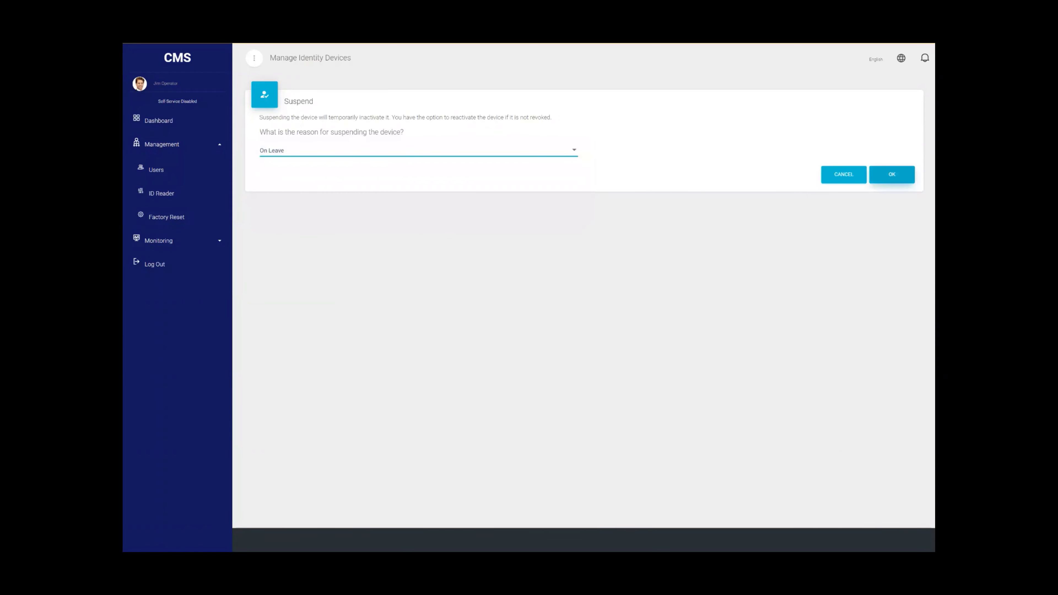
key("Return")
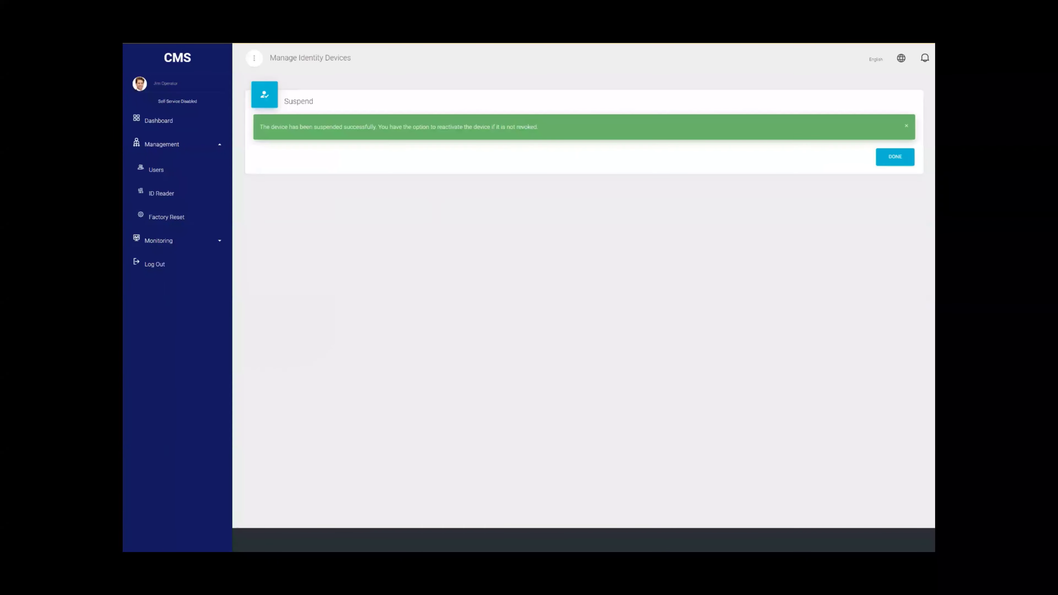
key("Tab")
key("Return")
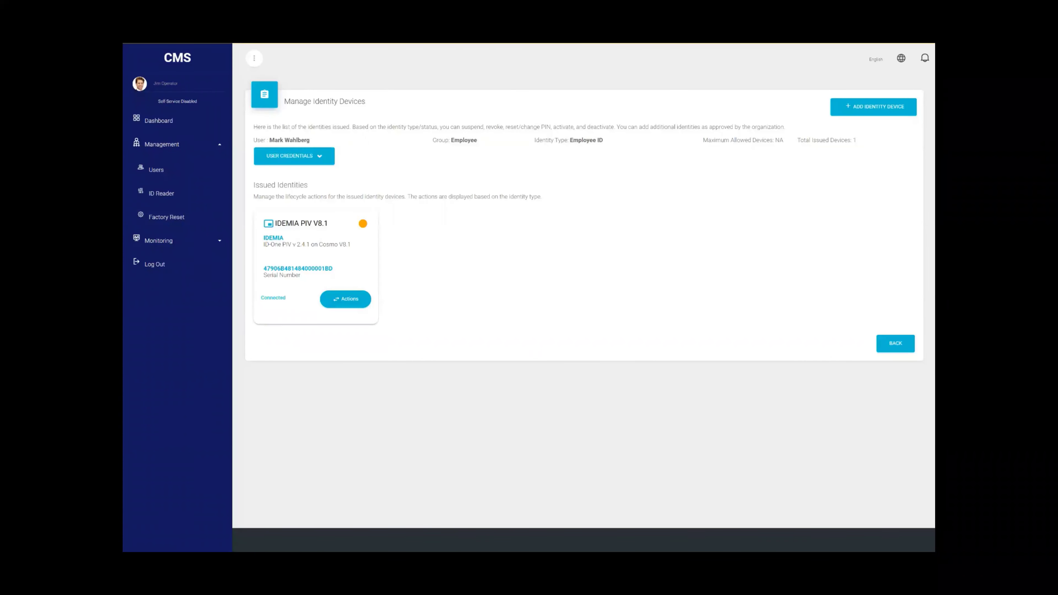
- Sign in with the user's email address and the YubiKey5 FIDO2 security key PIN
mouse_move(363, 224)
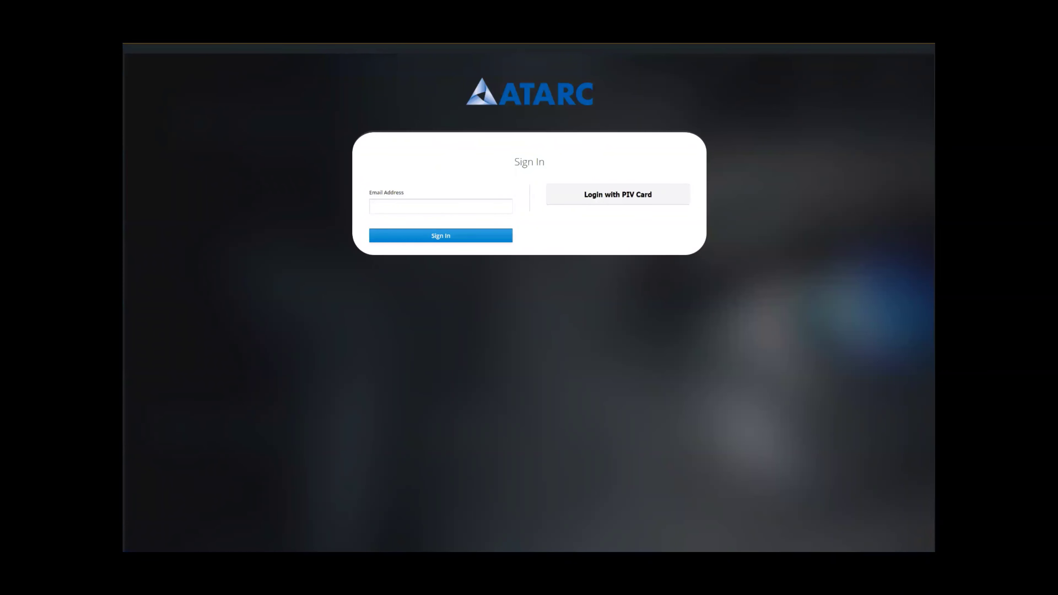
left_click(441, 206)
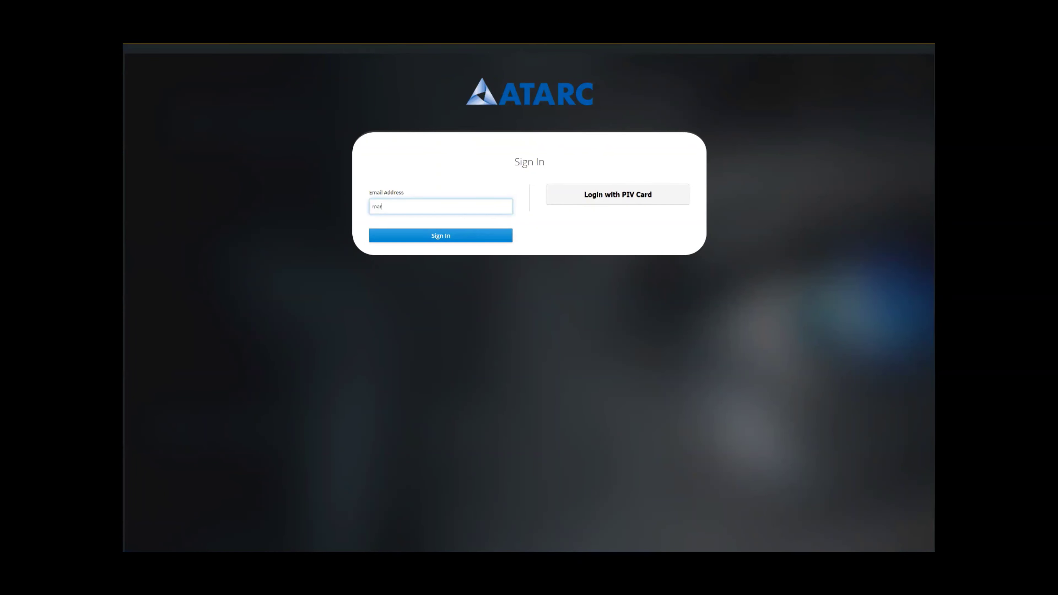
key("Return")
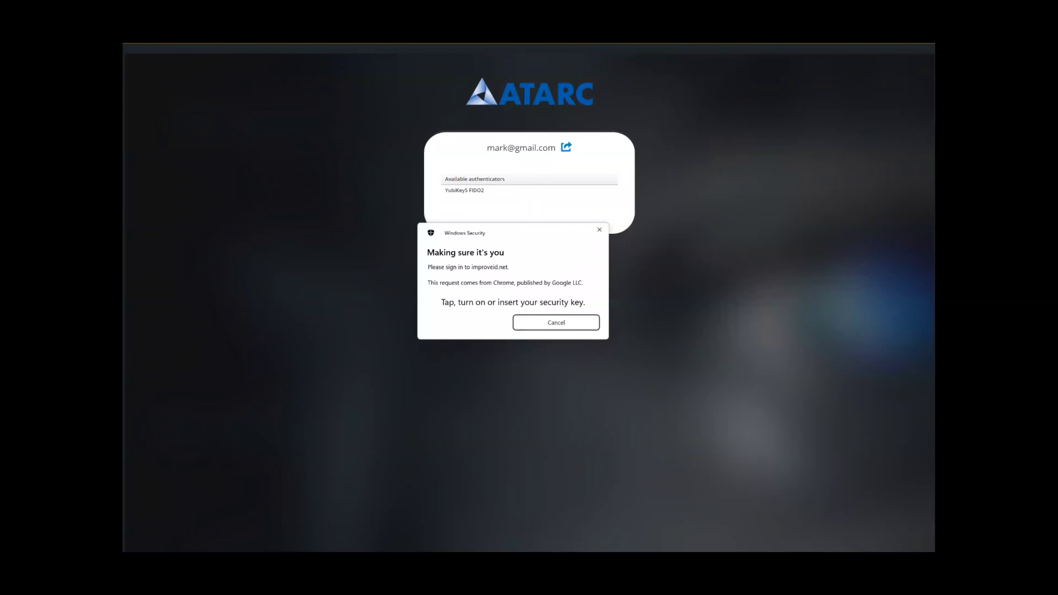
type("••••••")
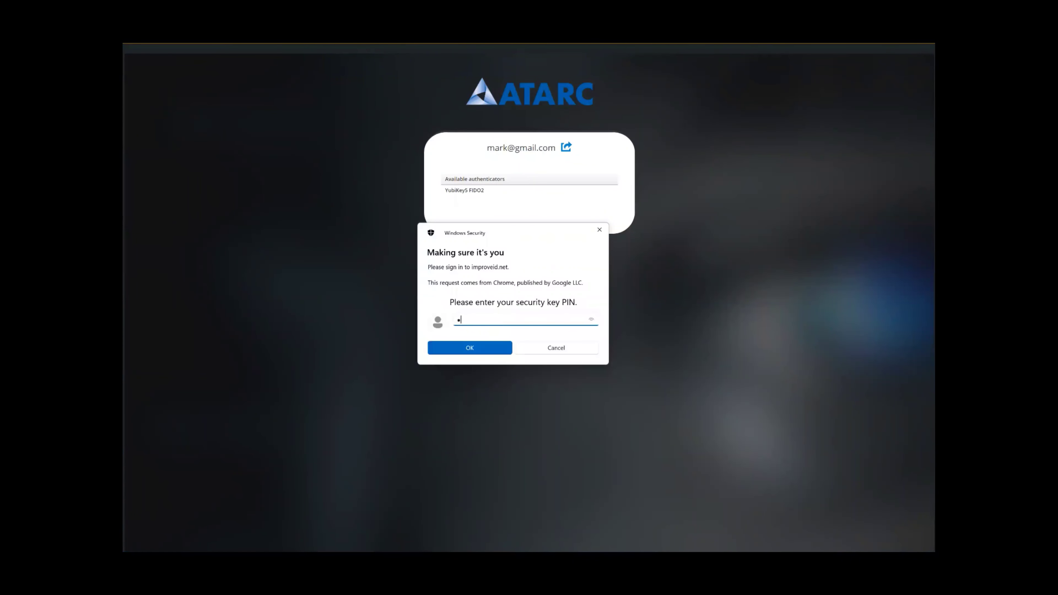
type("••")
key("Return")
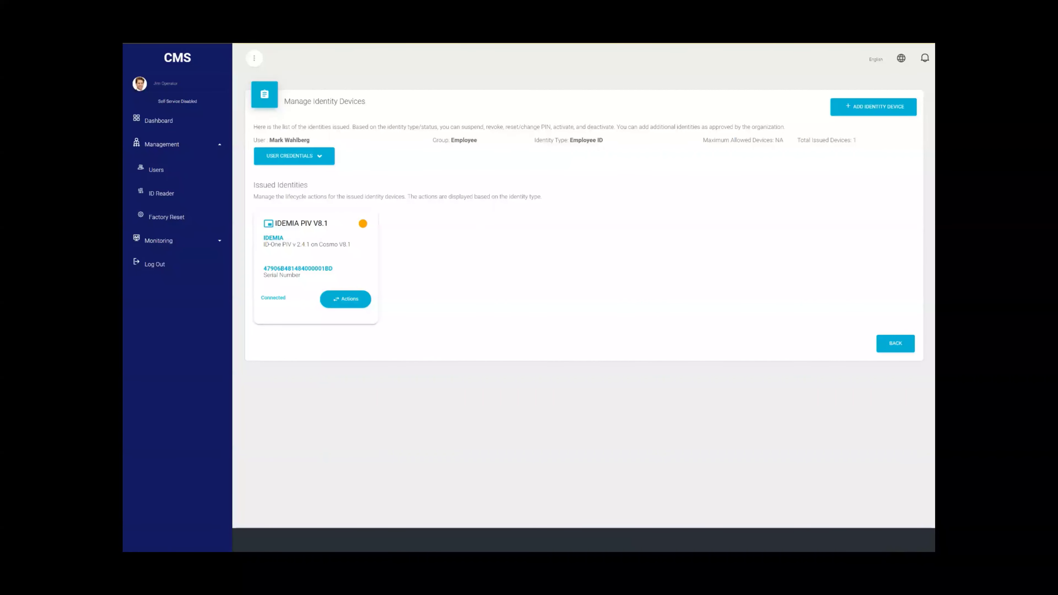
- Revoke the IDEMIA PIV V8.1 card with reason Compromised, confirming with OK and DONE
left_click(346, 299)
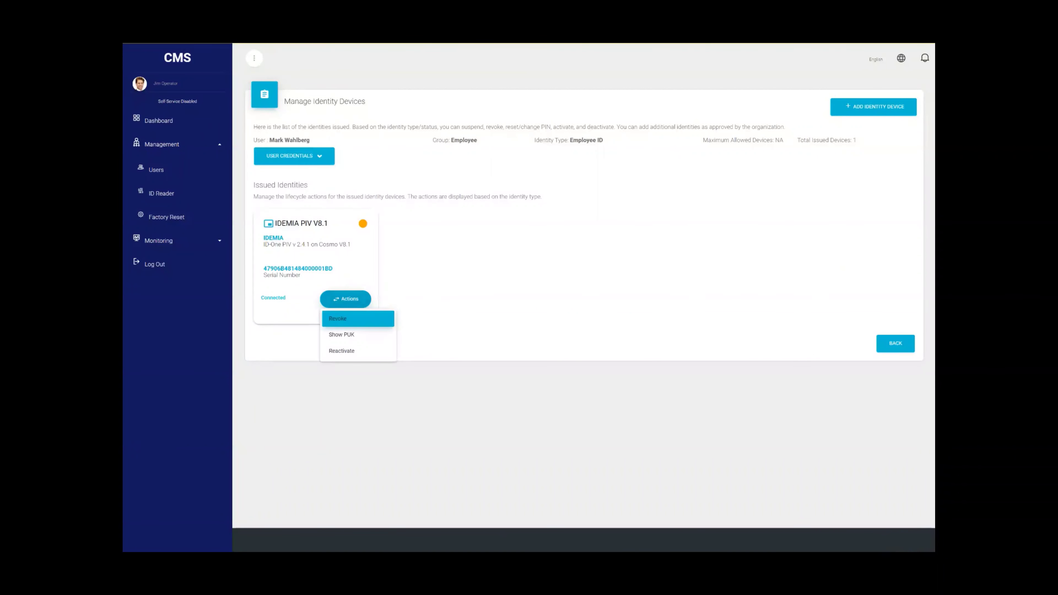
key("Return")
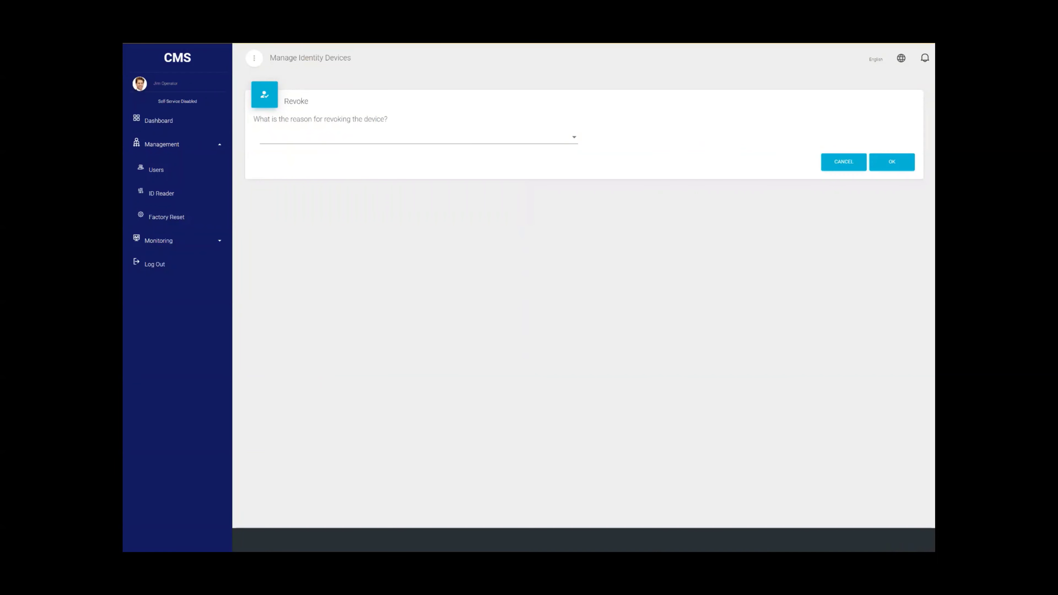
key("Return")
key("Return")
key("Tab")
key("Tab")
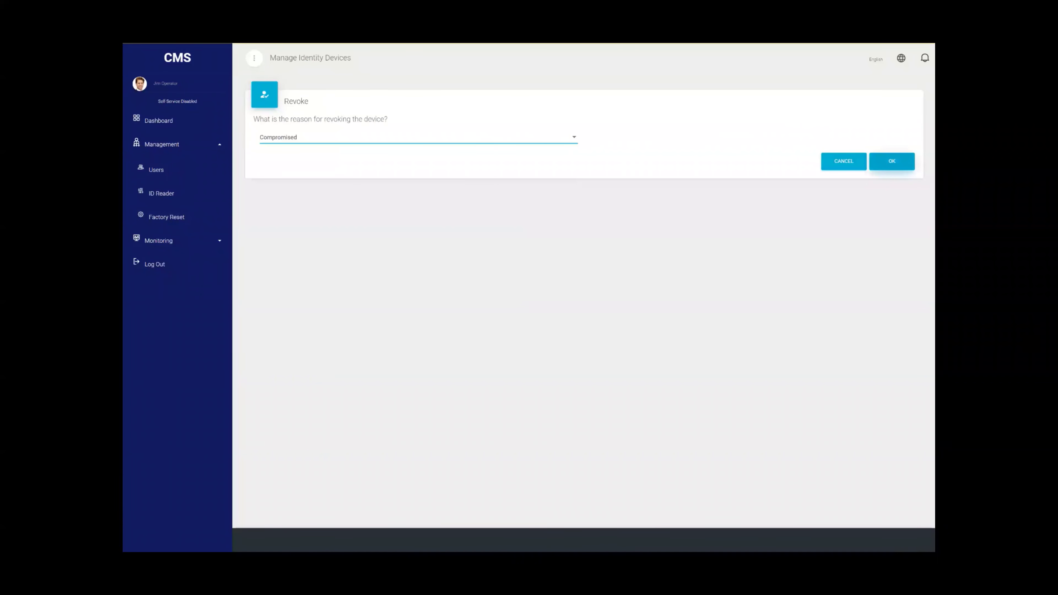
key("Return")
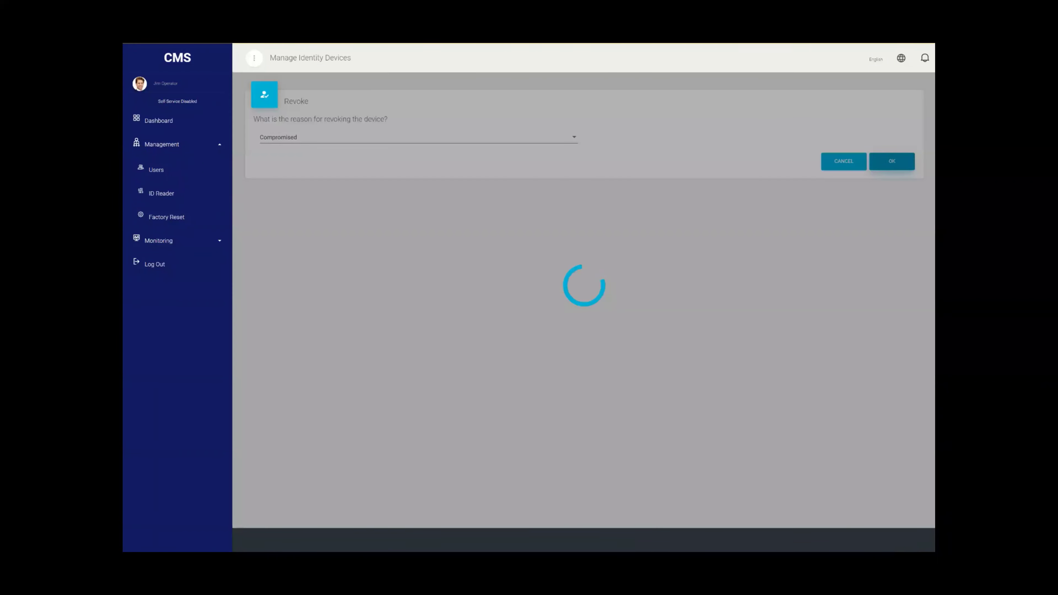
key("Tab")
key("Return")
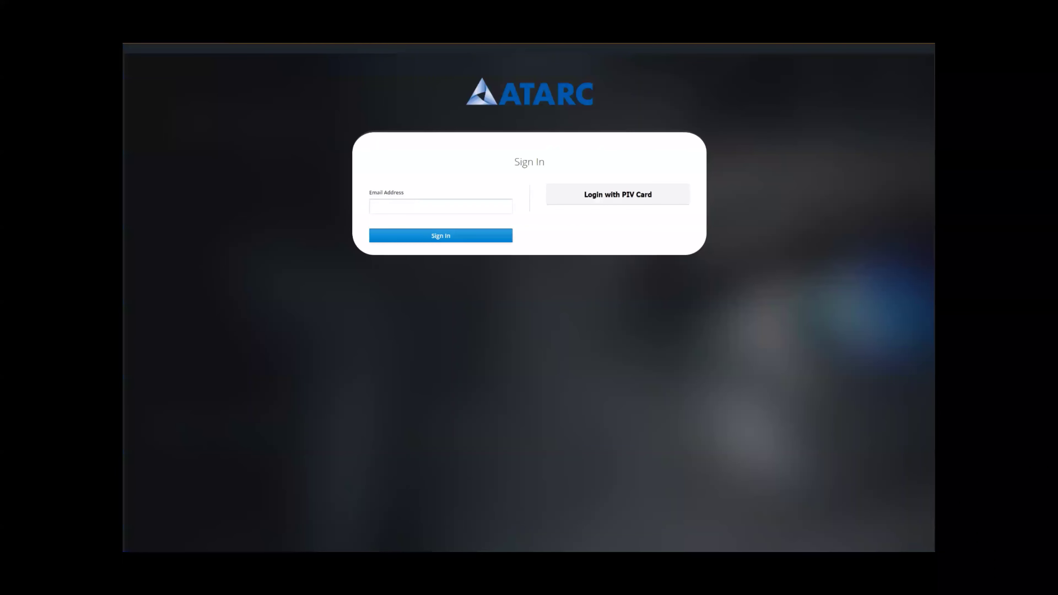
- Attempt sign-in with the user's email address, which returns the Credential Revoked notice
left_click(440, 206)
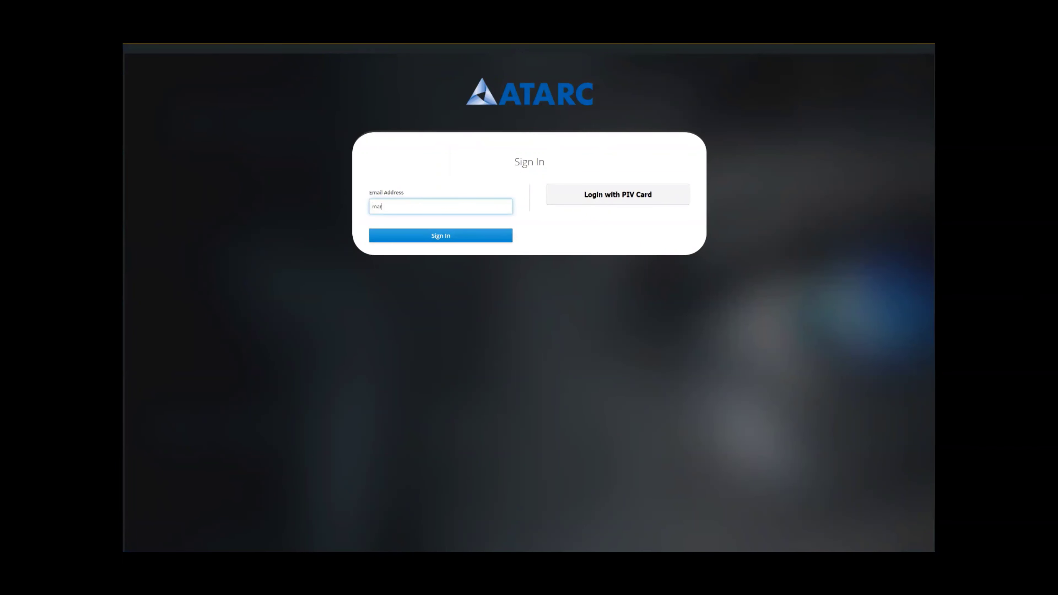
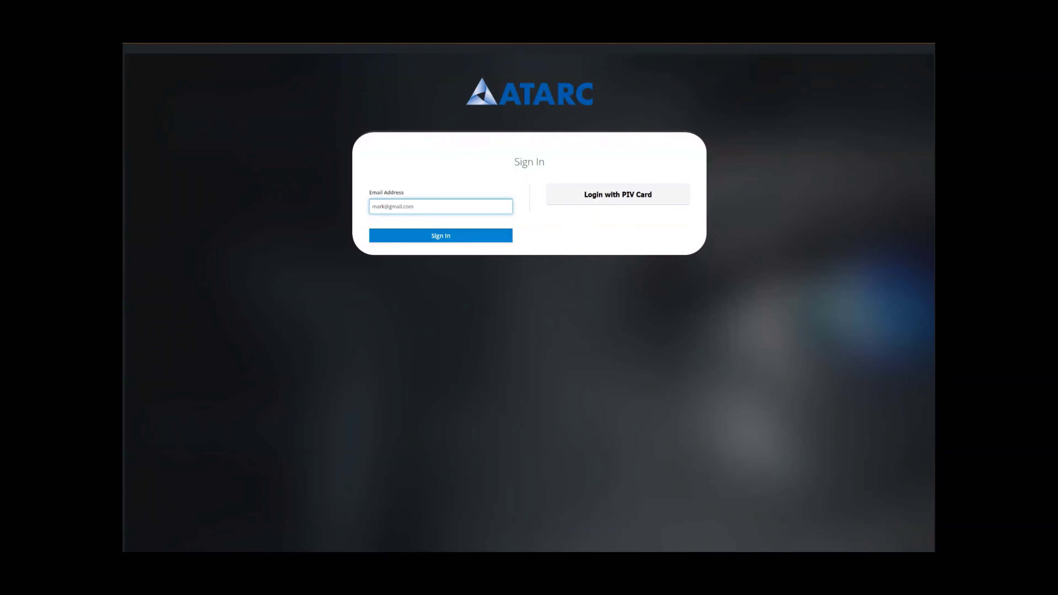
key("Return")
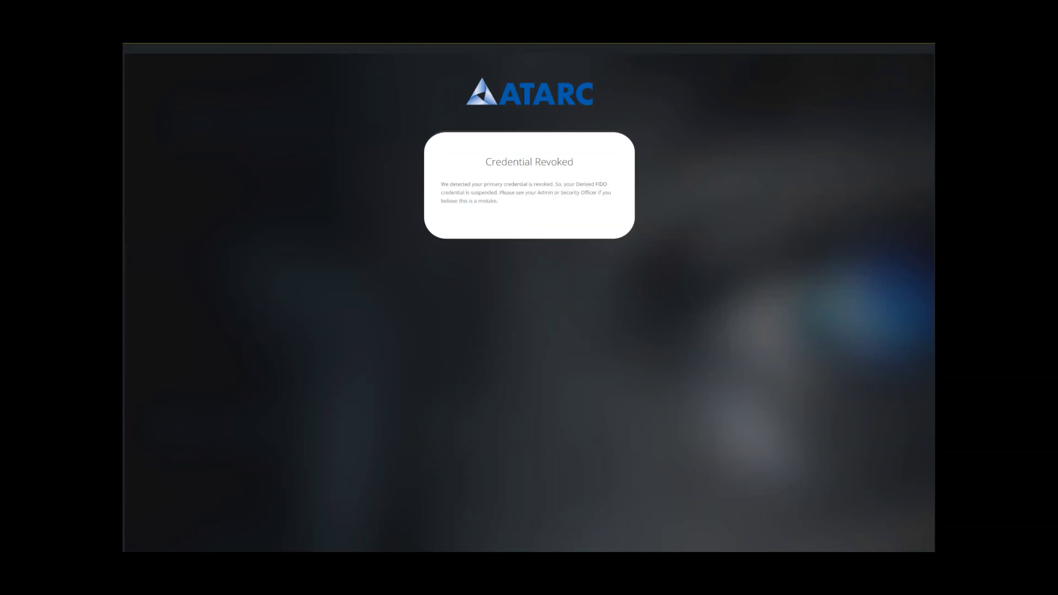